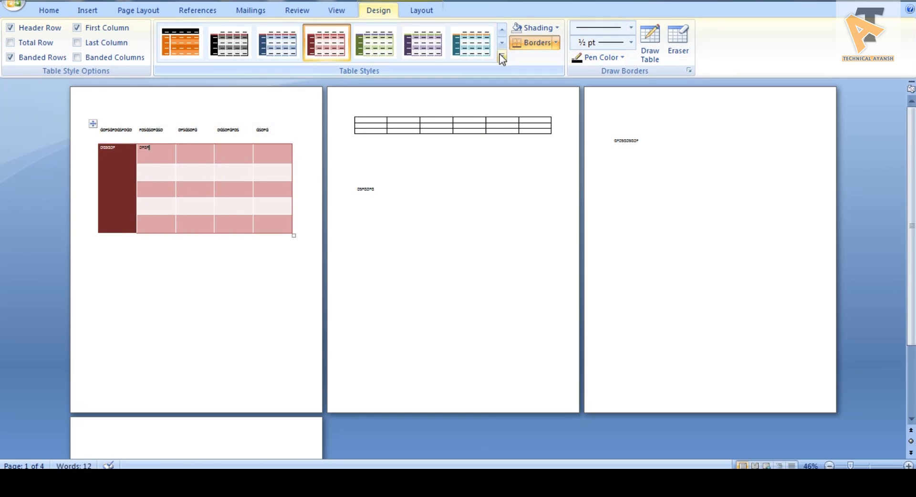
# Draw a full-width cell directly under the six-column table on page 2, plus a narrower box attached beneath it.
pyautogui.moveTo(375, 124); pyautogui.dragTo(534, 126)
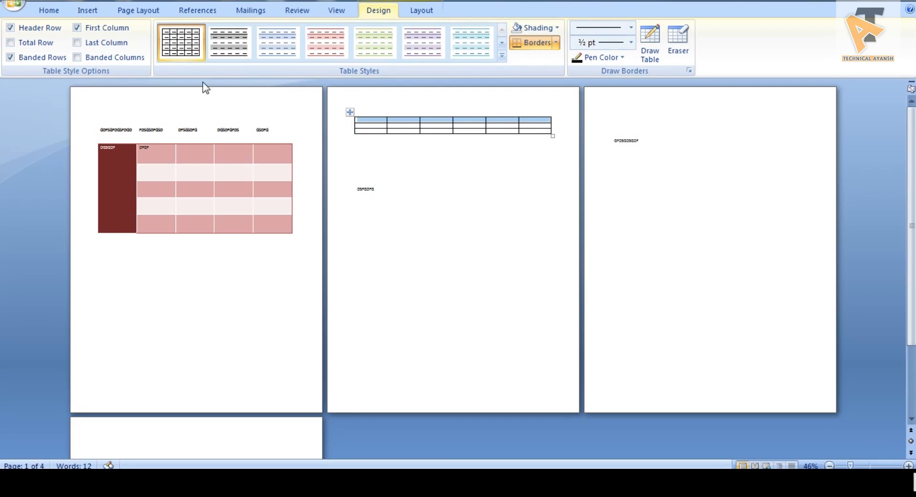
pyautogui.click(95, 11)
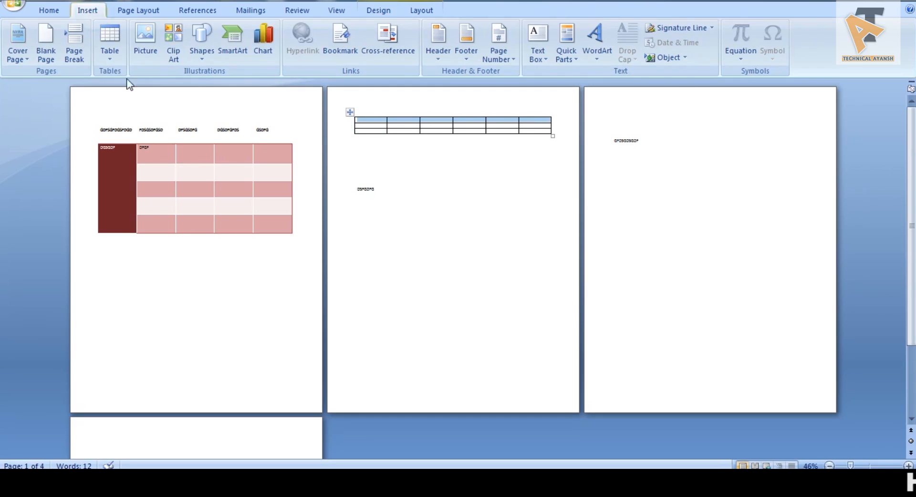
pyautogui.click(111, 57)
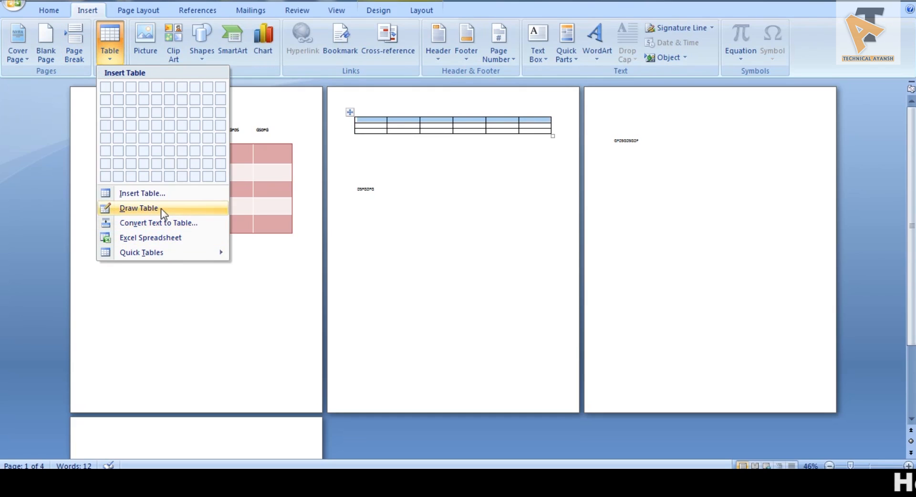
pyautogui.click(159, 208)
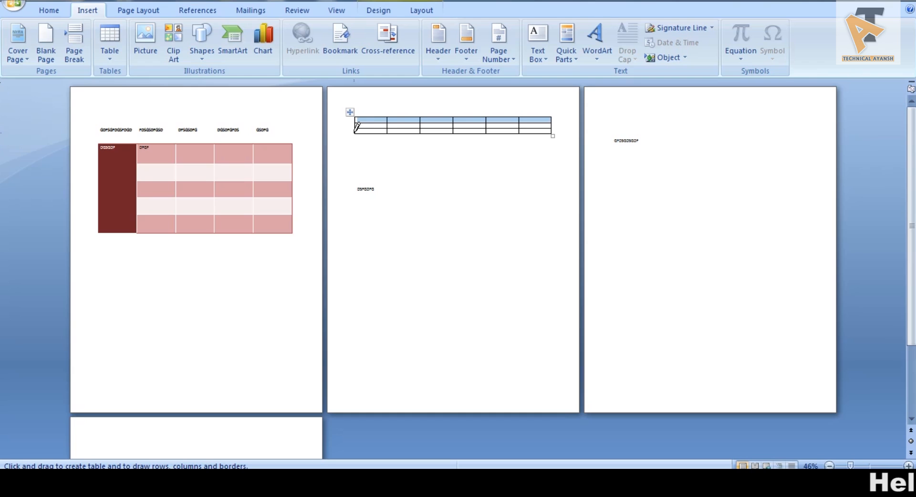
pyautogui.moveTo(355, 133); pyautogui.dragTo(552, 161)
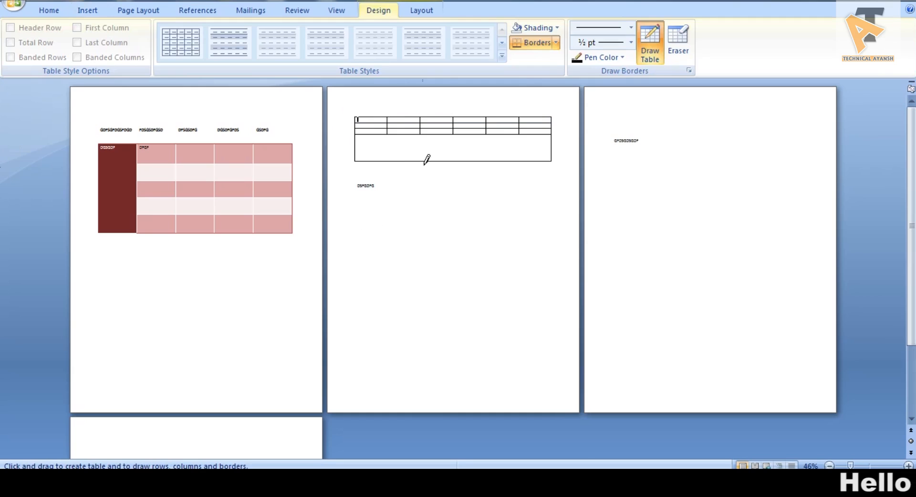
pyautogui.moveTo(424, 161); pyautogui.dragTo(513, 229)
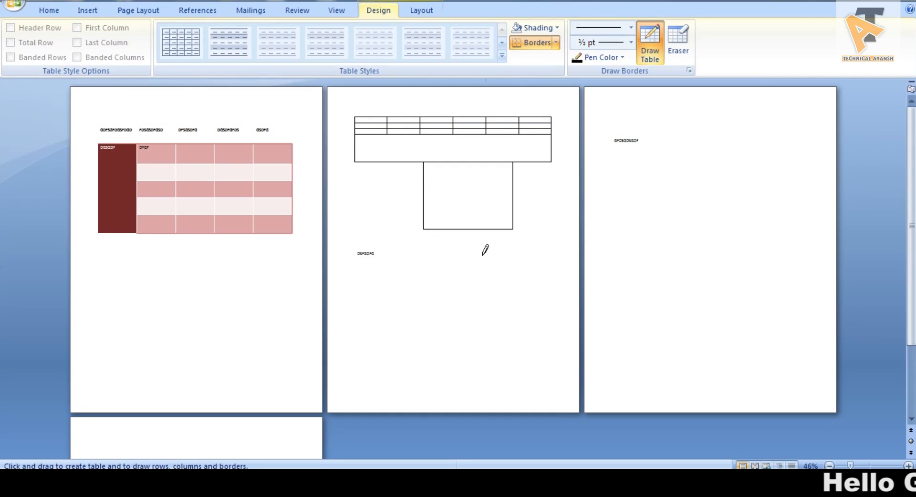
# Draw a separate table lower on page 2 and divide it into three rows and three columns.
pyautogui.moveTo(409, 249); pyautogui.dragTo(503, 321)
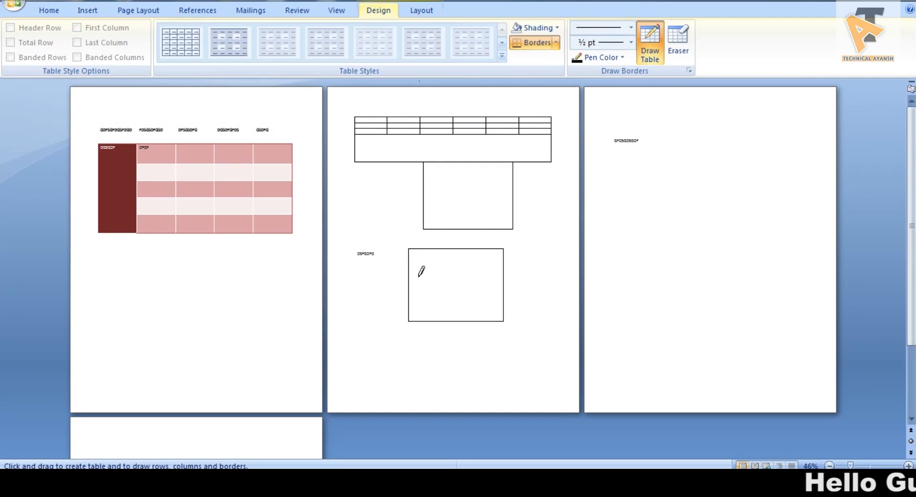
pyautogui.moveTo(410, 268); pyautogui.dragTo(491, 271)
pyautogui.moveTo(411, 293); pyautogui.dragTo(514, 295)
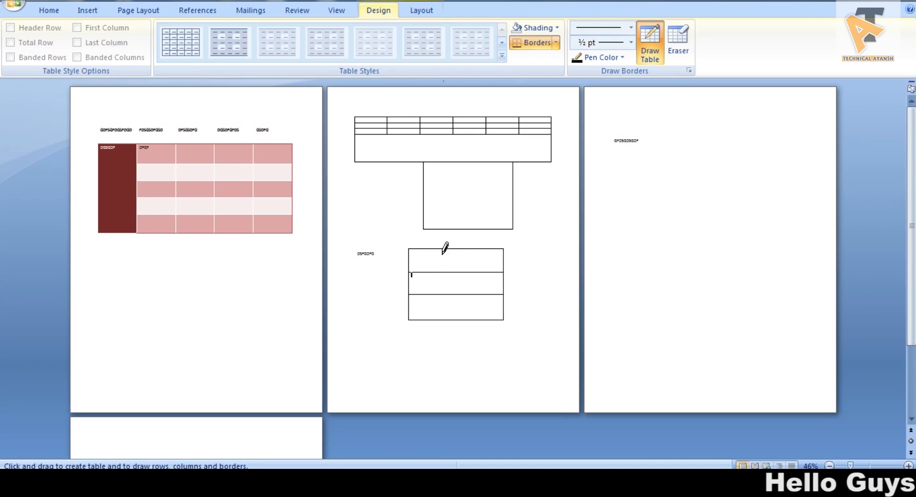
pyautogui.moveTo(445, 248); pyautogui.dragTo(444, 308)
pyautogui.moveTo(475, 249); pyautogui.dragTo(472, 308)
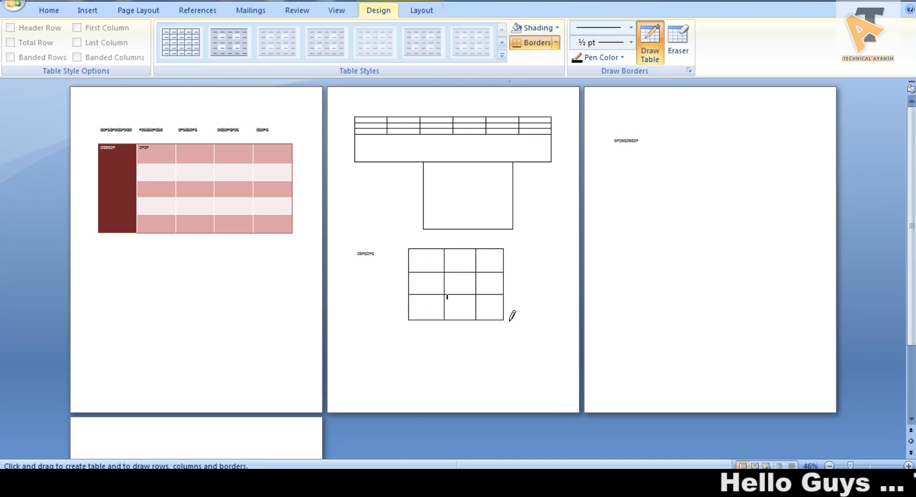
# Insert an Excel spreadsheet into the middle cell of the bottom row of the drawn three-by-three table.
pyautogui.click(86, 11)
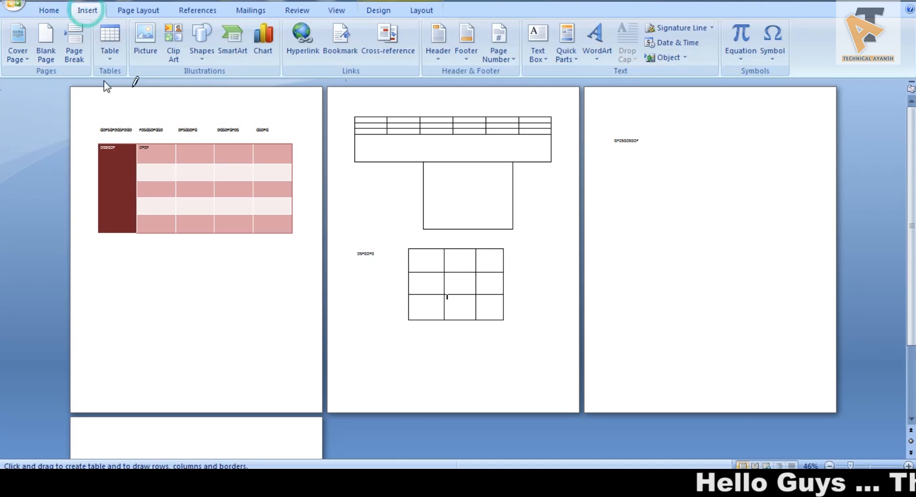
pyautogui.click(108, 56)
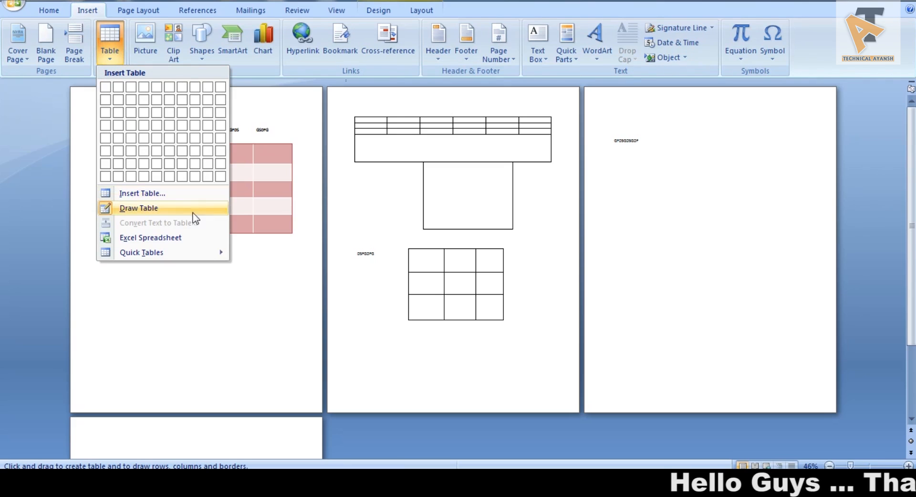
pyautogui.click(164, 239)
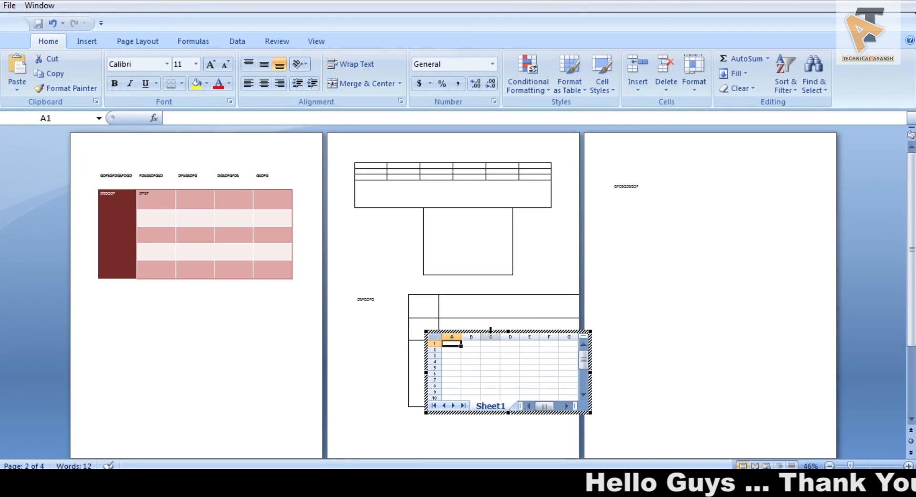
pyautogui.click(490, 334)
pyautogui.click(471, 368)
pyautogui.click(549, 368)
# Try to move the embedded spreadsheet to page 1 below the red table, then leave spreadsheet editing and select the drawn table.
pyautogui.moveTo(537, 420)
pyautogui.mouseDown()
pyautogui.moveTo(491, 435)
pyautogui.moveTo(482, 454)
pyautogui.moveTo(305, 368)
pyautogui.moveTo(178, 366)
pyautogui.moveTo(252, 407)
pyautogui.moveTo(308, 386)
pyautogui.moveTo(250, 380)
pyautogui.mouseUp()
pyautogui.click(192, 357)
pyautogui.click(380, 306)
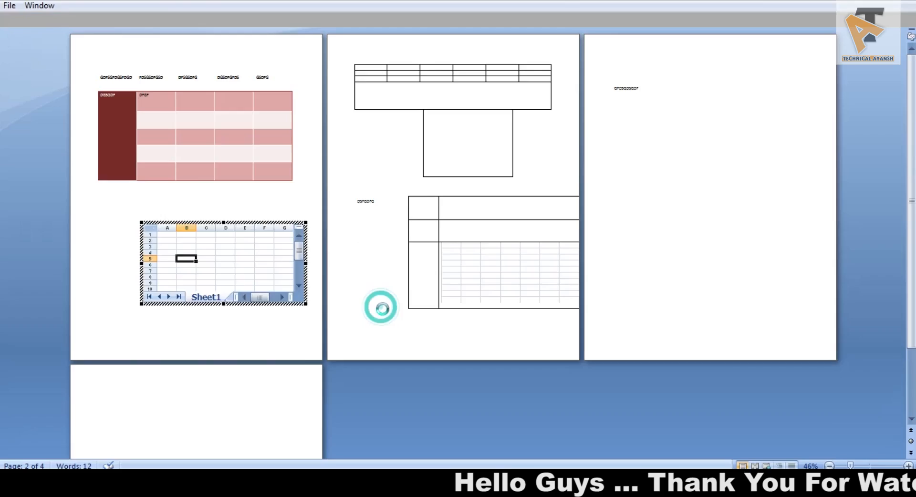
pyautogui.click(483, 308)
pyautogui.click(396, 325)
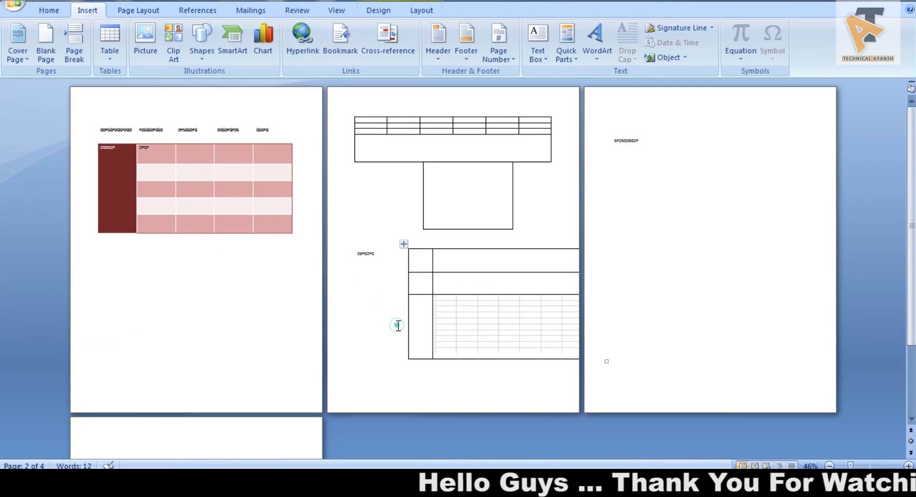
pyautogui.click(404, 244)
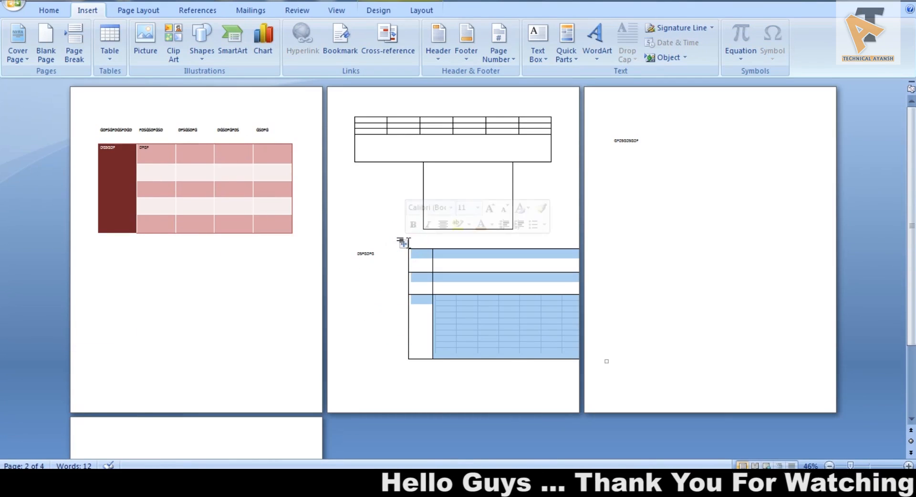
pyautogui.click(190, 288)
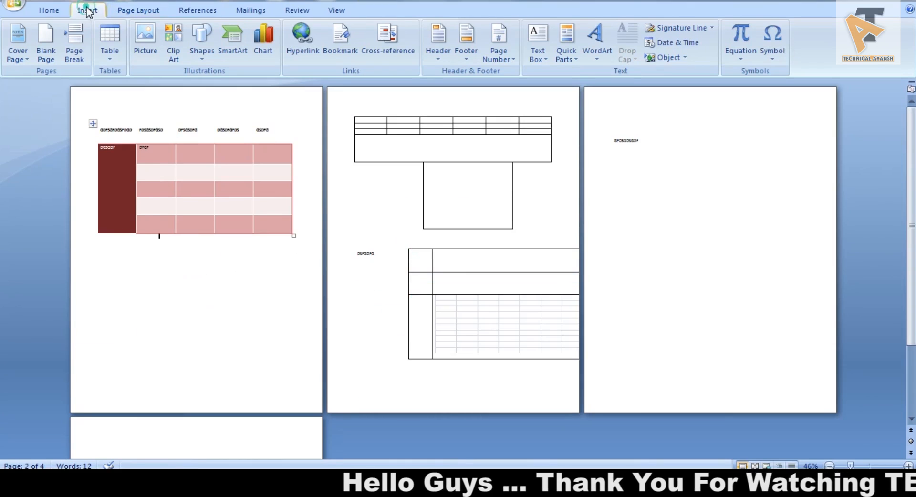
pyautogui.click(109, 57)
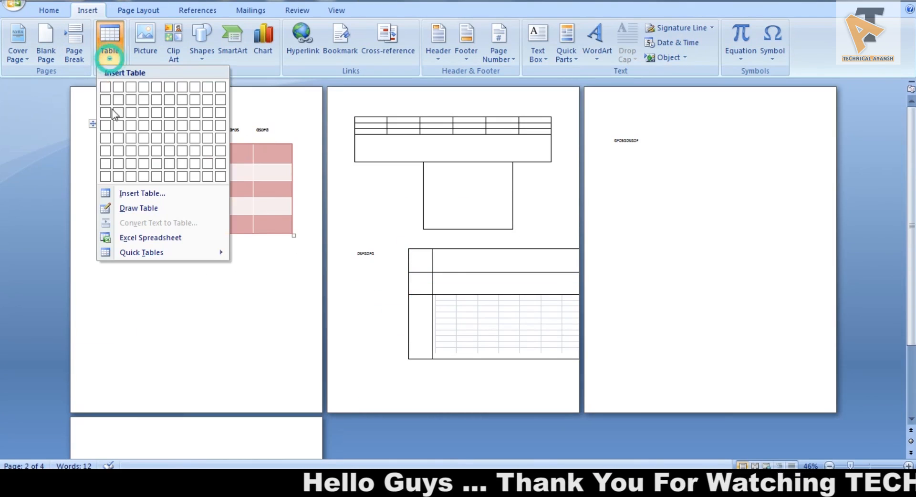
pyautogui.click(166, 254)
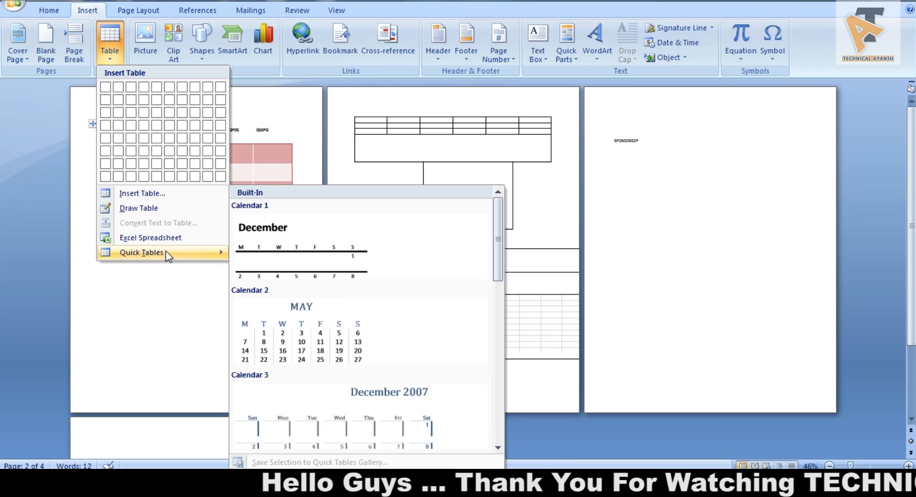
pyautogui.scroll(-5, 327, 332)
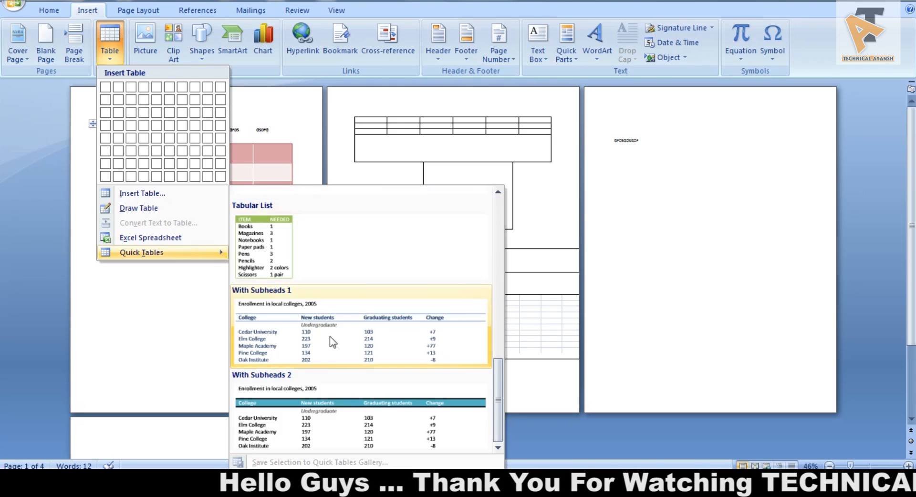
pyautogui.click(432, 88)
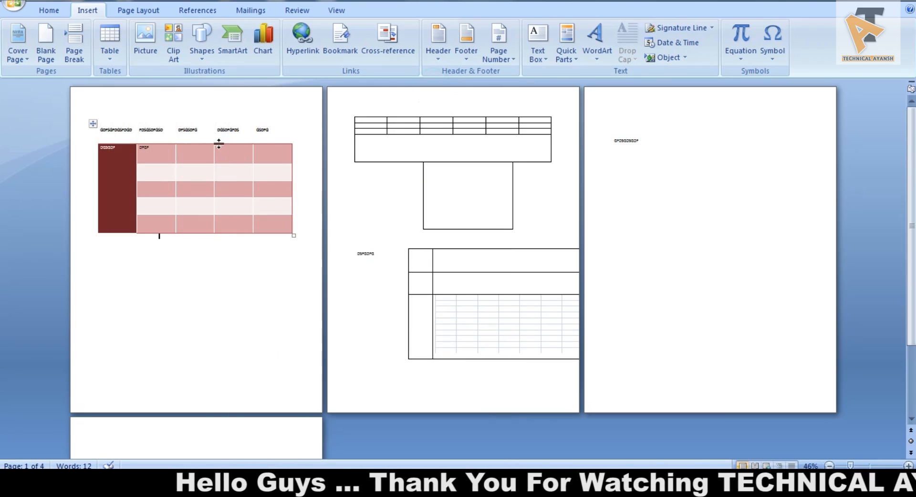
# Delete all tables and text on every page, leaving an empty document.
pyautogui.click(219, 143)
pyautogui.hotkey('ctrl', 'a')
pyautogui.press('Delete')
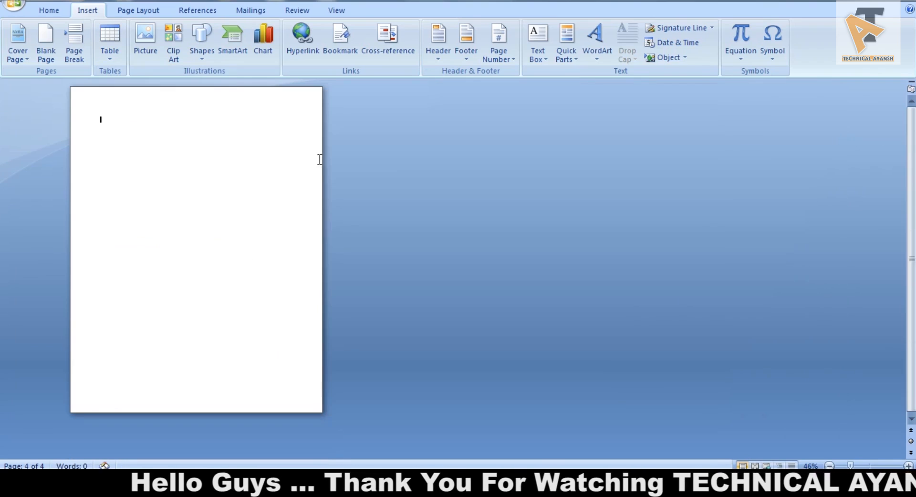
# Insert the built-in "With Subheads 1" quick table on the blank page.
pyautogui.click(113, 58)
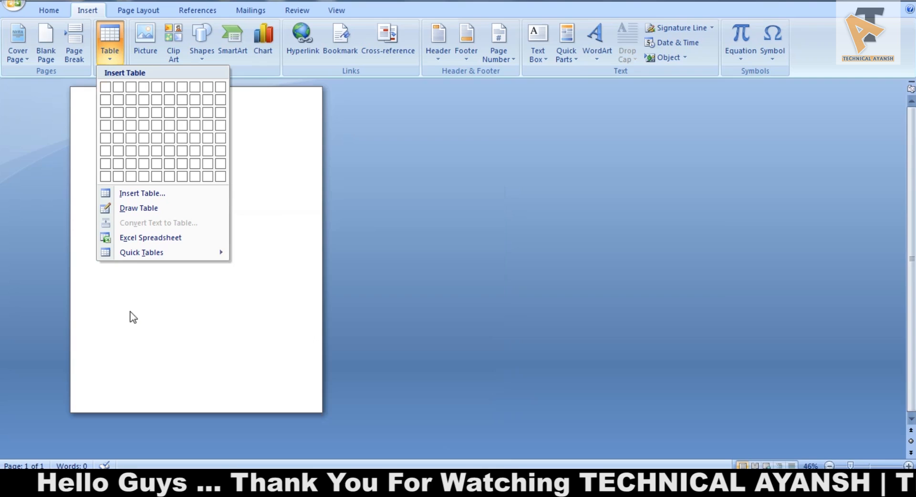
pyautogui.moveTo(131, 257)
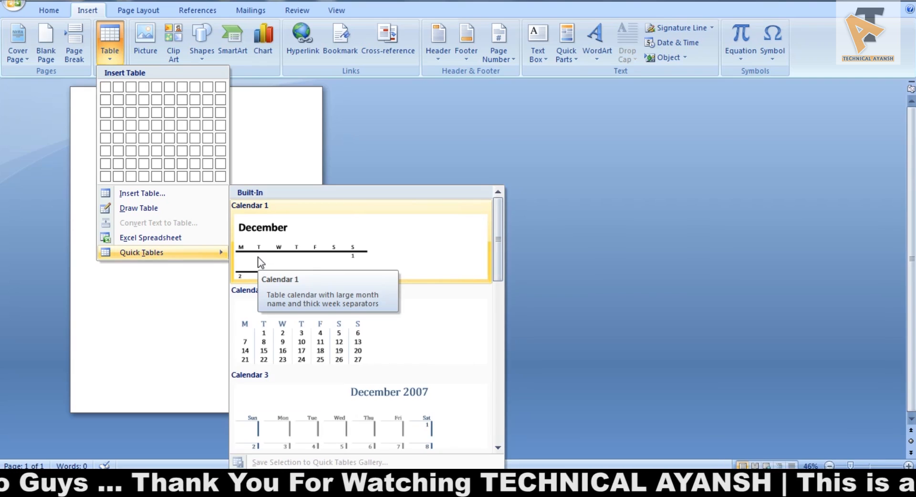
pyautogui.scroll(-5, 261, 280)
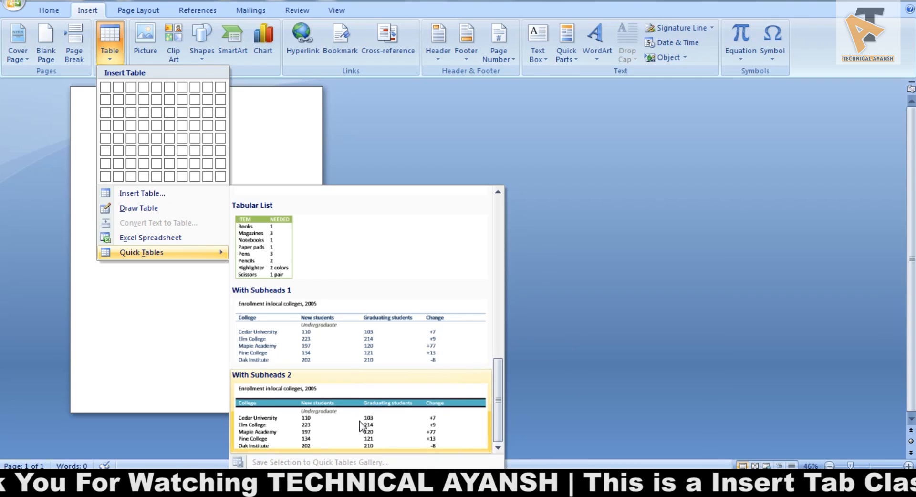
pyautogui.click(343, 336)
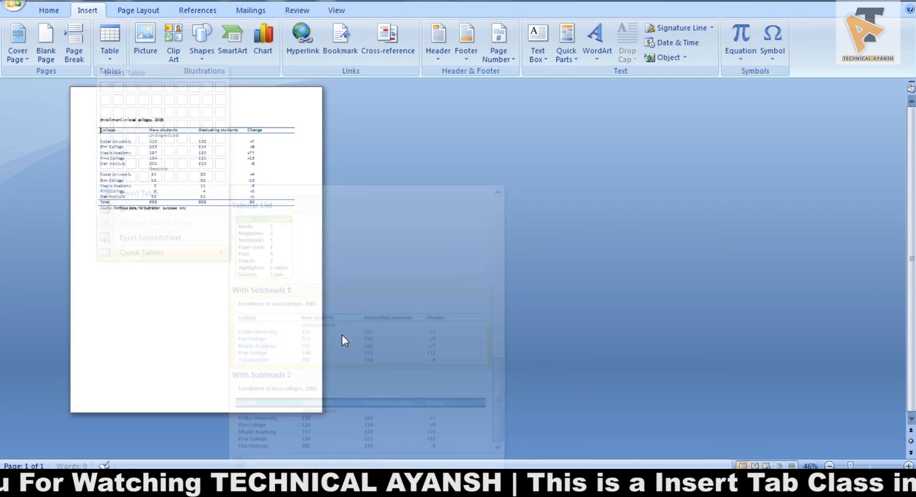
# Examine the enrollment table's title, column headings and college rows at a larger zoom.
pyautogui.click(143, 123)
pyautogui.scroll(3, 125, 137)
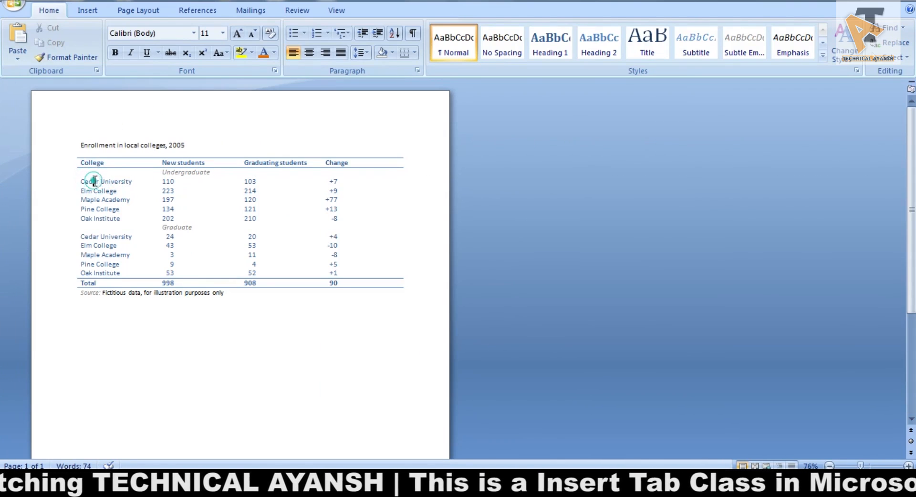
pyautogui.moveTo(100, 182); pyautogui.dragTo(111, 182)
pyautogui.click(147, 181)
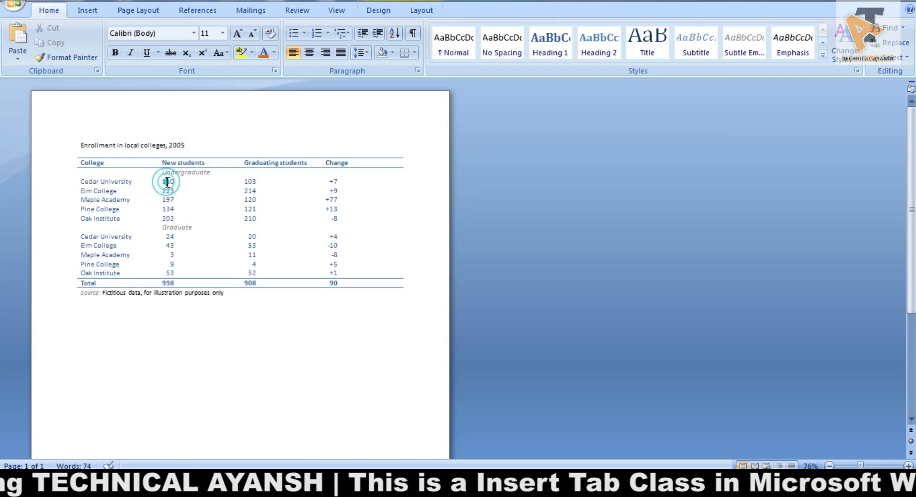
pyautogui.click(80, 162)
pyautogui.click(193, 162)
pyautogui.click(348, 164)
pyautogui.moveTo(129, 191); pyautogui.dragTo(296, 303)
pyautogui.click(280, 303)
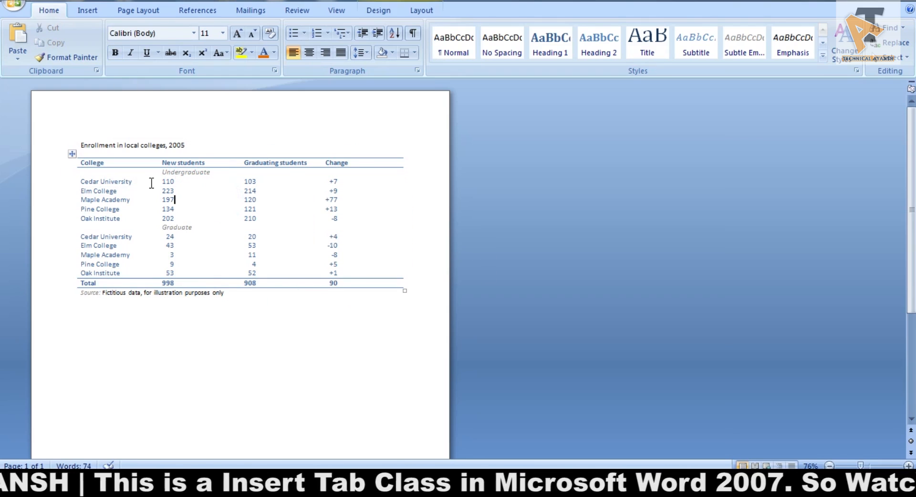
# Delete the whole enrollment table with its title and source note from the page.
pyautogui.click(89, 10)
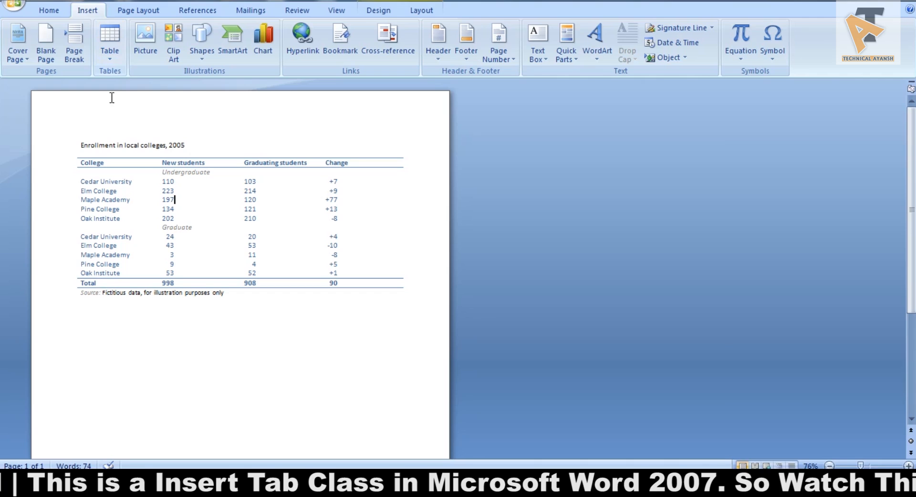
pyautogui.click(162, 304)
pyautogui.hotkey('ctrl', 'a')
pyautogui.press('Delete')
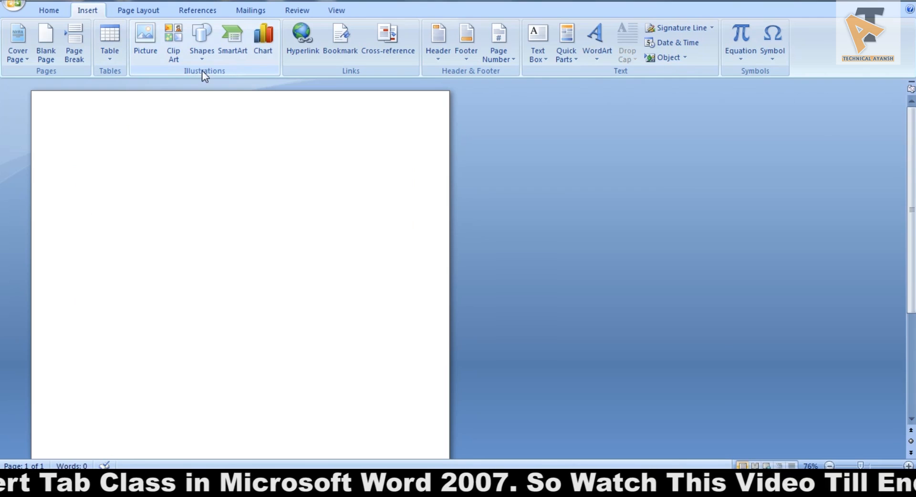
# Insert the Koala picture from the Sample Pictures folder into the blank page.
pyautogui.click(146, 39)
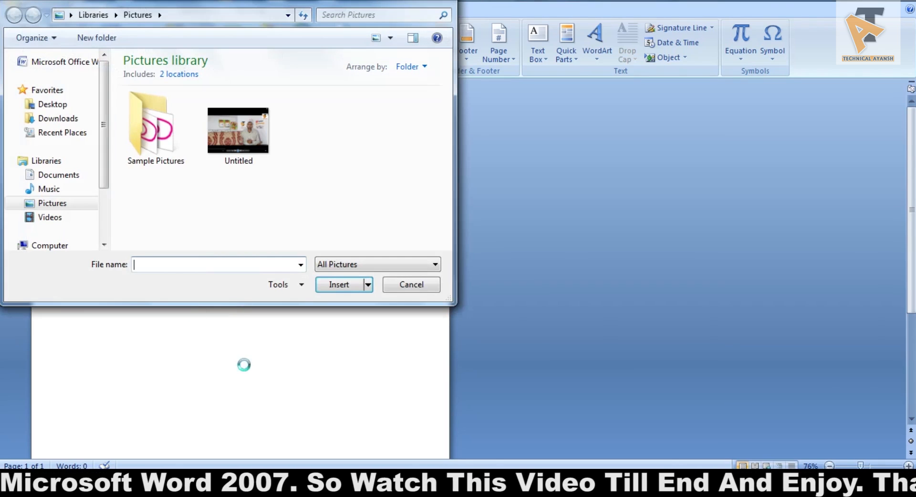
pyautogui.doubleClick(168, 125)
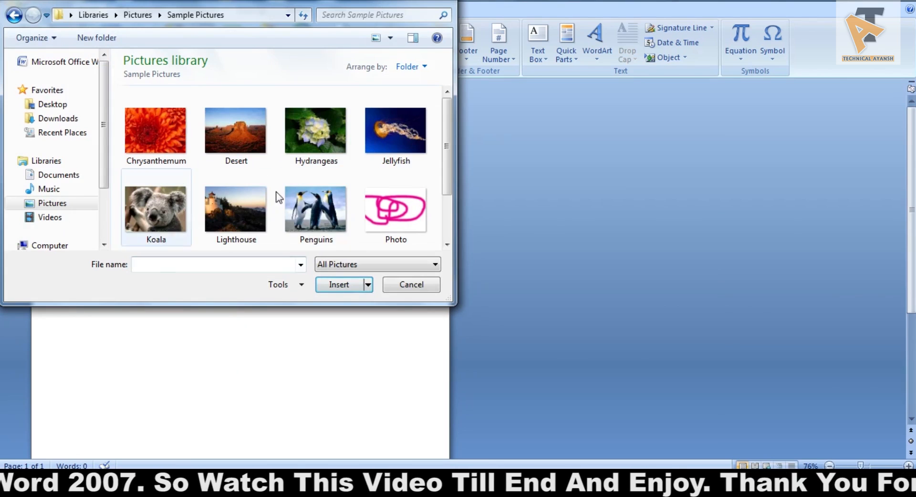
pyautogui.click(156, 202)
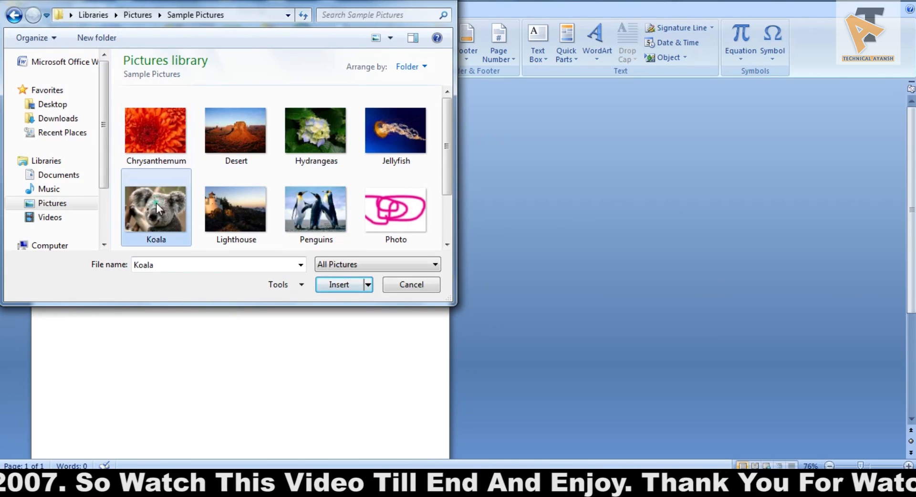
pyautogui.click(347, 287)
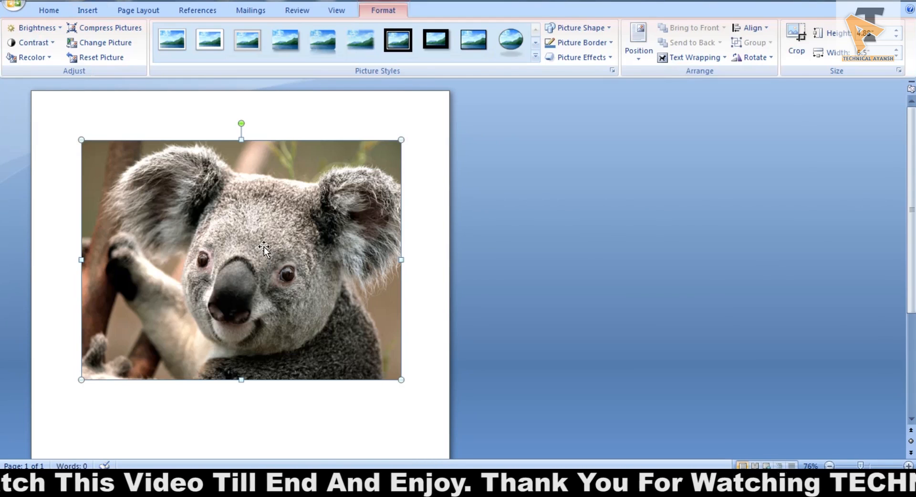
pyautogui.moveTo(315, 292); pyautogui.dragTo(336, 230)
pyautogui.moveTo(245, 223); pyautogui.dragTo(306, 215)
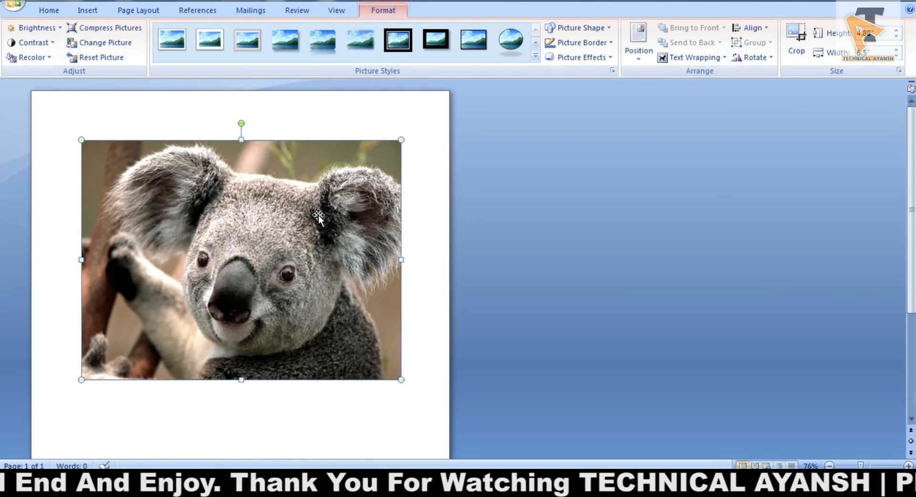
# Set the Koala picture's text wrapping to Square and move it up toward the page's upper-left corner.
pyautogui.click(724, 58)
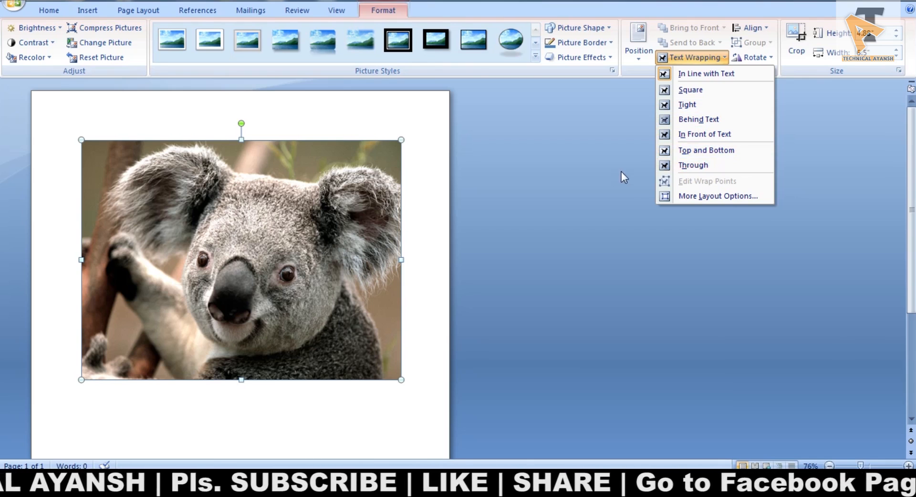
pyautogui.click(689, 91)
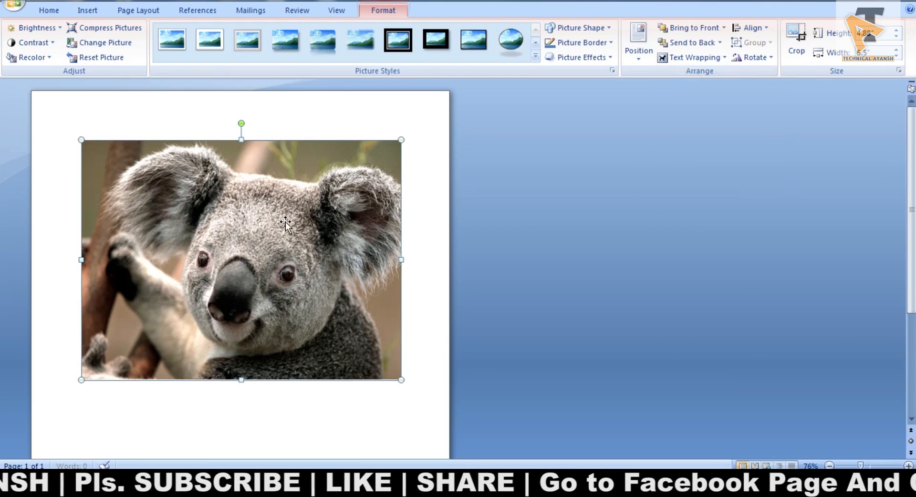
pyautogui.moveTo(286, 221); pyautogui.dragTo(264, 193)
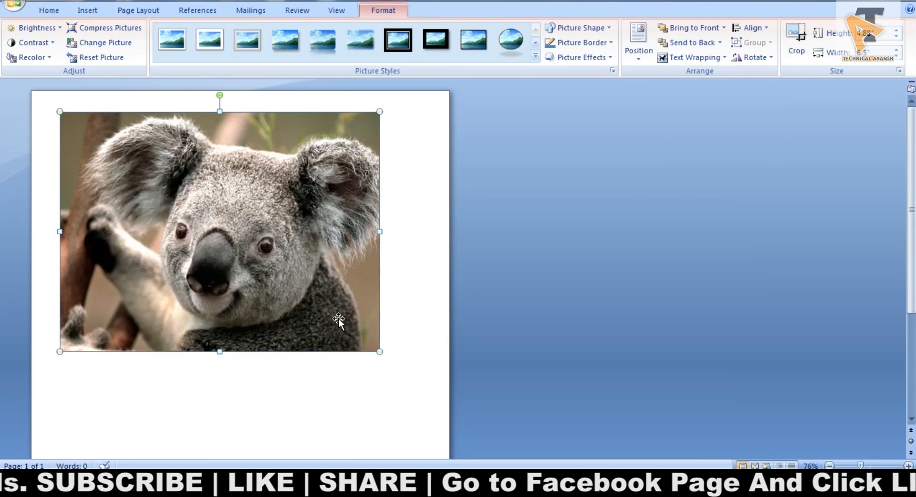
# Shrink the Koala picture to about 3.65" wide and place it in the page's upper-right corner.
pyautogui.moveTo(382, 353); pyautogui.dragTo(236, 248)
pyautogui.moveTo(129, 141); pyautogui.dragTo(324, 132)
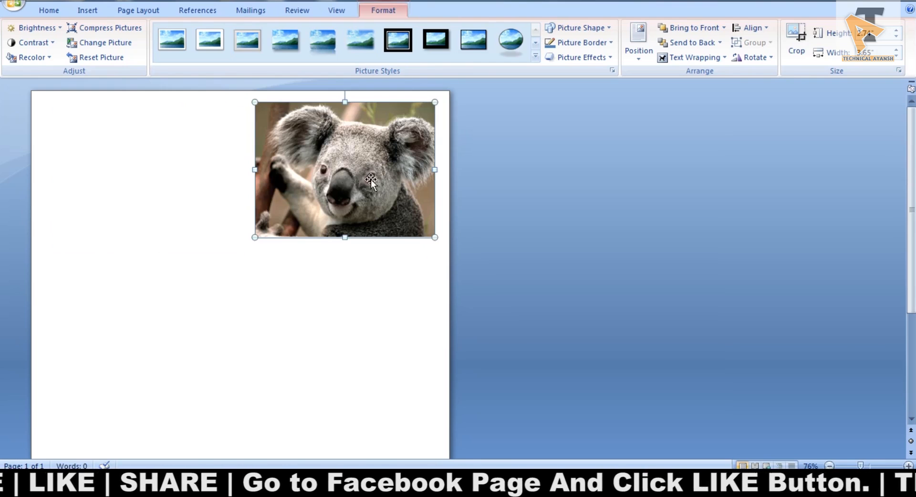
pyautogui.click(221, 171)
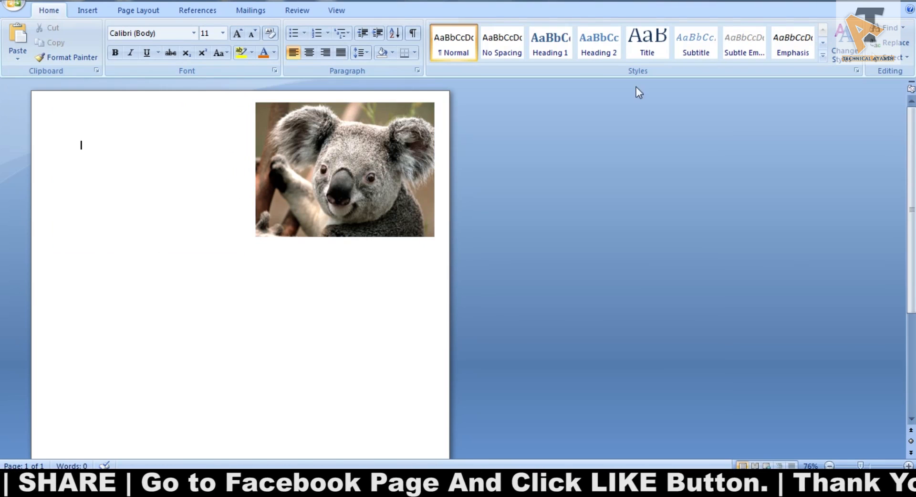
# Change the Koala picture's text wrapping to Behind Text.
pyautogui.doubleClick(379, 128)
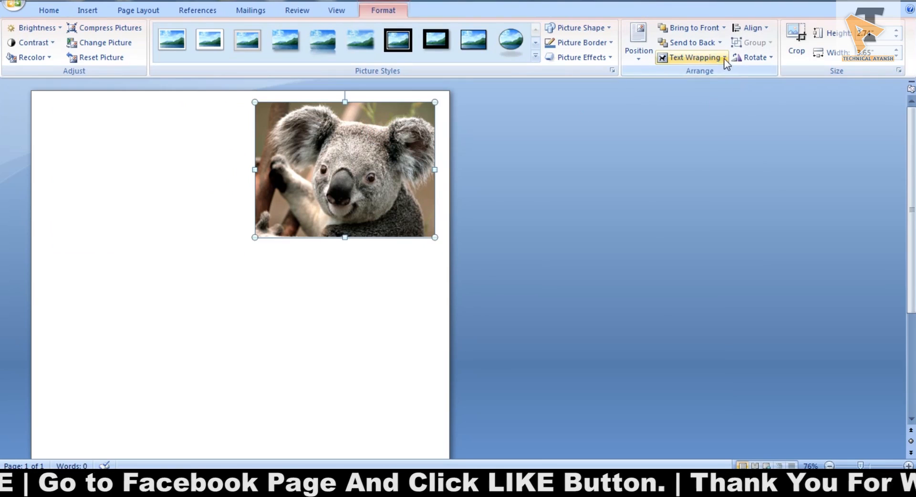
pyautogui.click(723, 57)
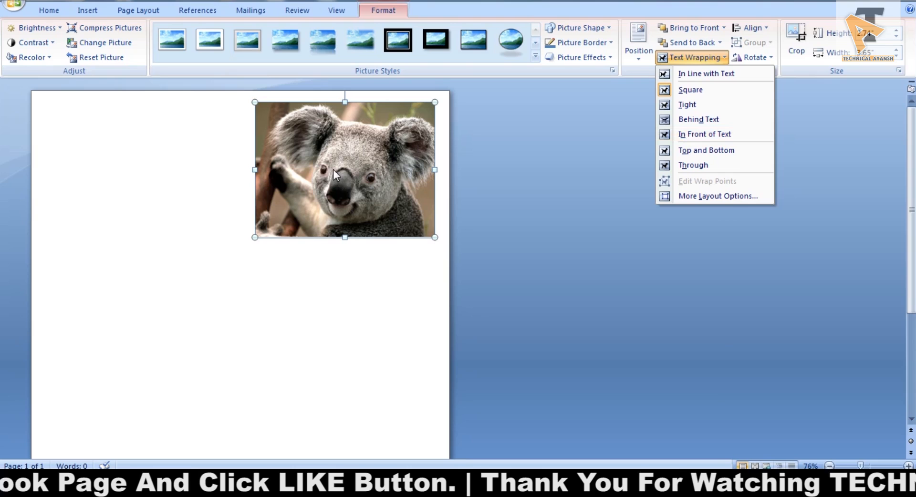
pyautogui.click(694, 122)
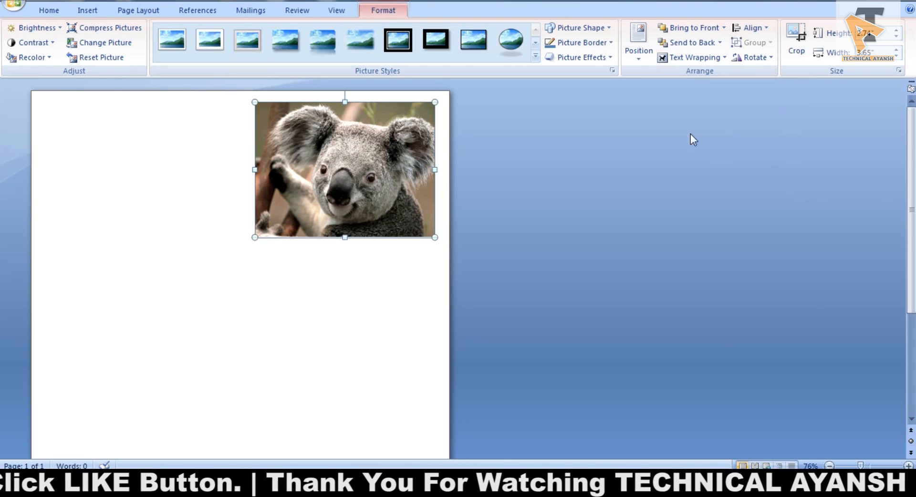
# Enter the line "GHFFDGFFSFGSDFGFSD" beside the picture and copy it to fill five lines.
pyautogui.click(225, 135)
pyautogui.write('GHFFDGFFSFGSDFGFSD')
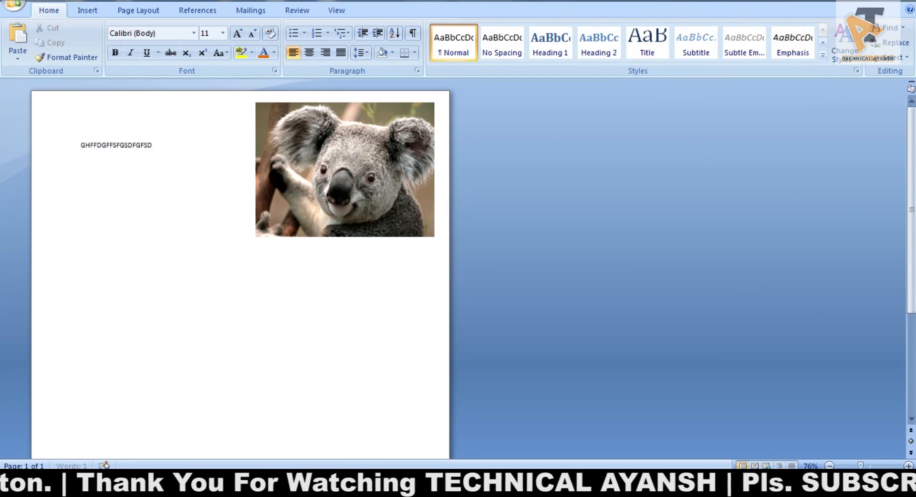
pyautogui.tripleClick(232, 144)
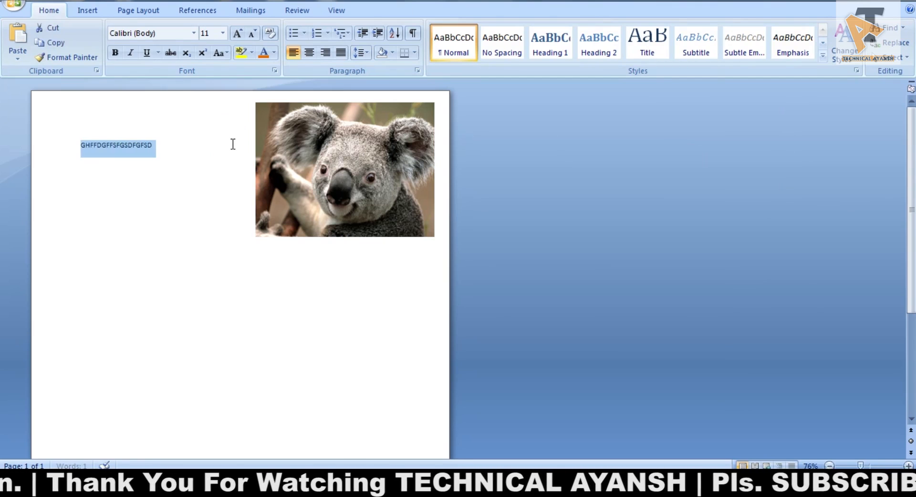
pyautogui.hotkey('ctrl', 'v')
pyautogui.hotkey('ctrl', 'v')
pyautogui.hotkey('ctrl', 'v')
pyautogui.hotkey('ctrl', 'v')
pyautogui.hotkey('ctrl', 'v')
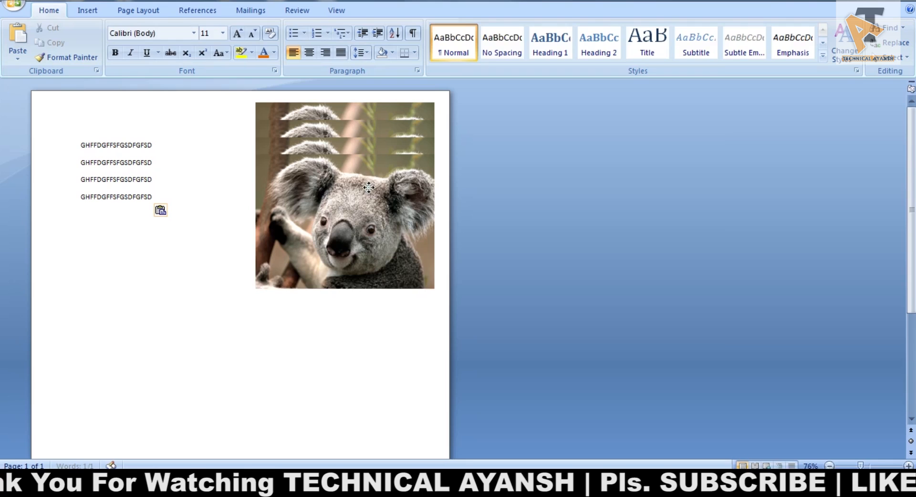
# Delete the four duplicate Koala pictures pasted along with the text, keeping a single picture.
pyautogui.click(366, 214)
pyautogui.press('Delete')
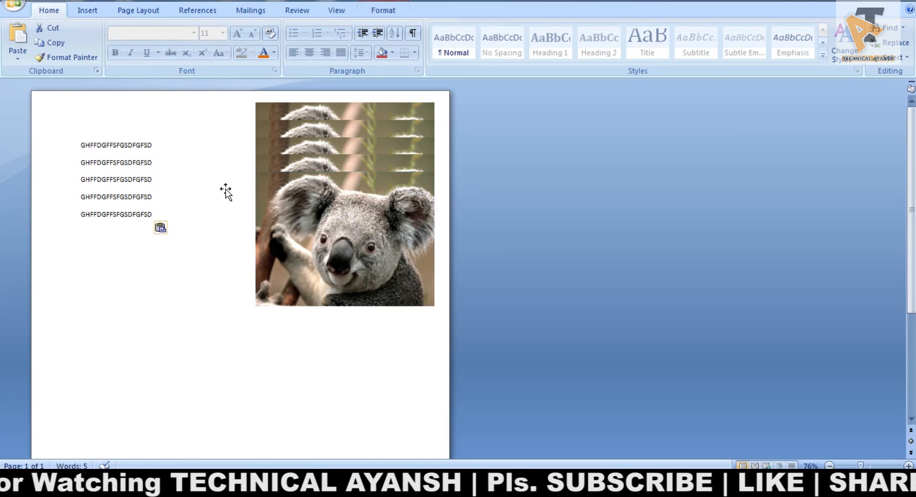
pyautogui.click(297, 209)
pyautogui.press('Delete')
pyautogui.click(308, 151)
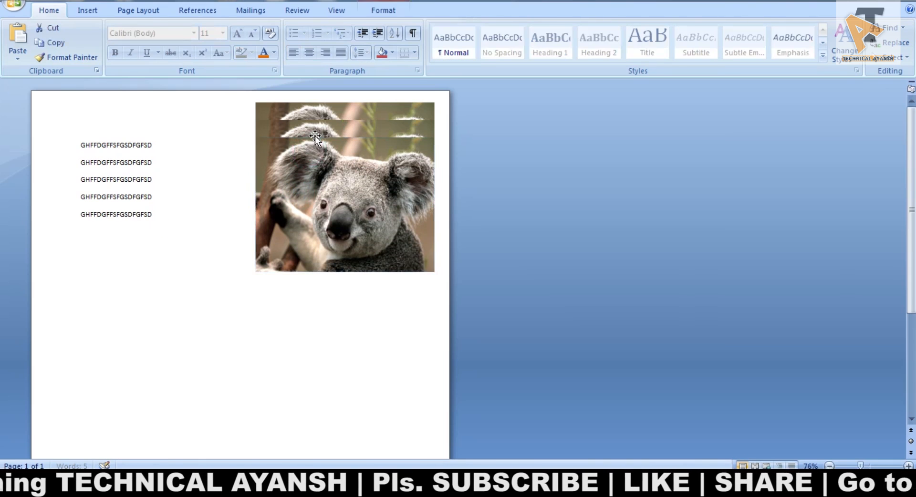
pyautogui.press('Delete')
pyautogui.click(316, 127)
pyautogui.press('Delete')
# Select the remaining Koala picture beside the five text lines.
pyautogui.click(321, 128)
pyautogui.moveTo(82, 144); pyautogui.dragTo(171, 201)
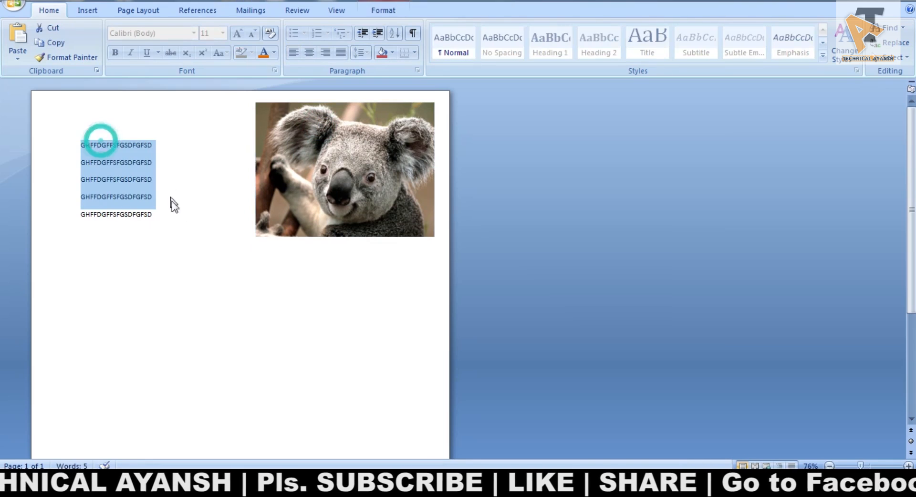
pyautogui.click(279, 178)
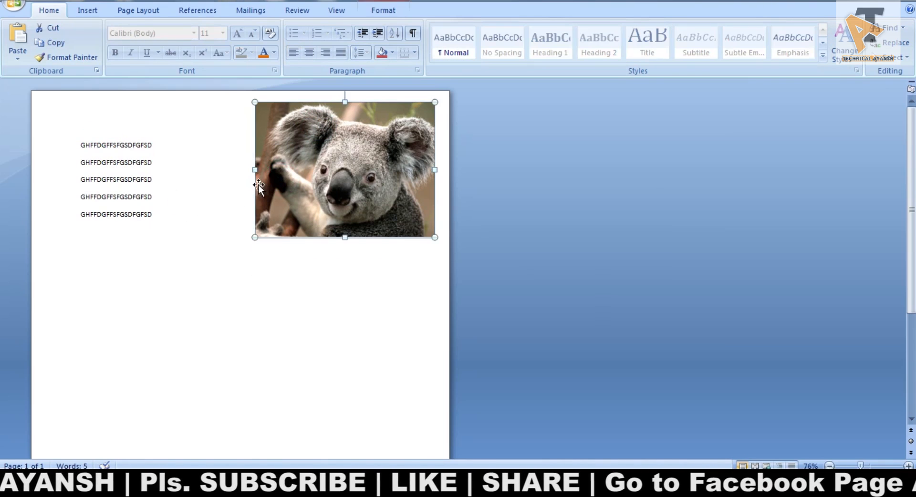